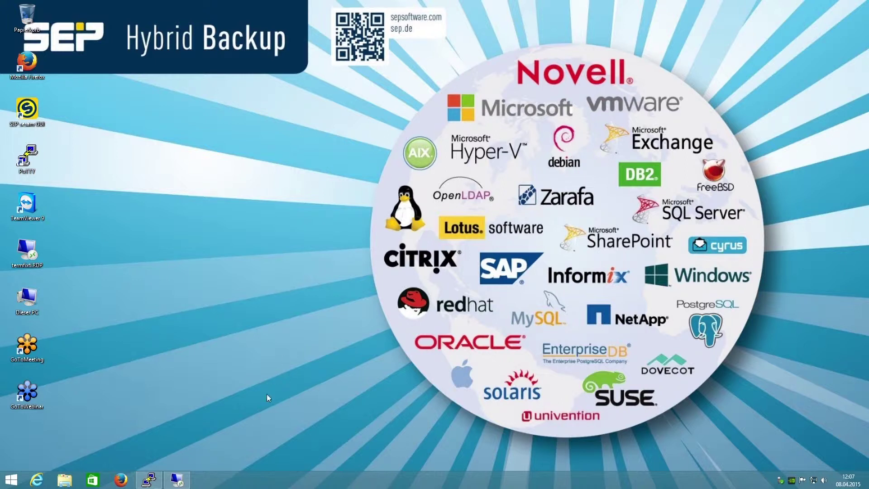
# Step: Create SAP HANA backup task saphanix2_SAP_HANA_Database with source SEP for client saphanix2
pyautogui.click(186, 481)
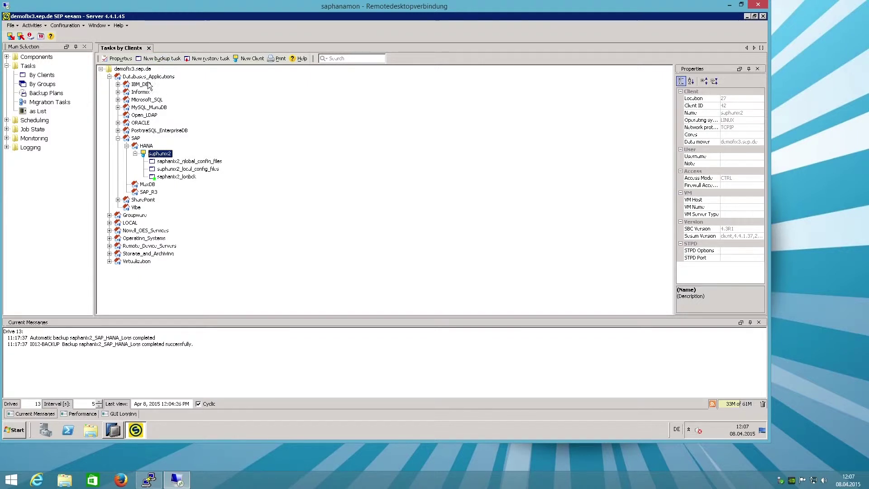
pyautogui.click(156, 60)
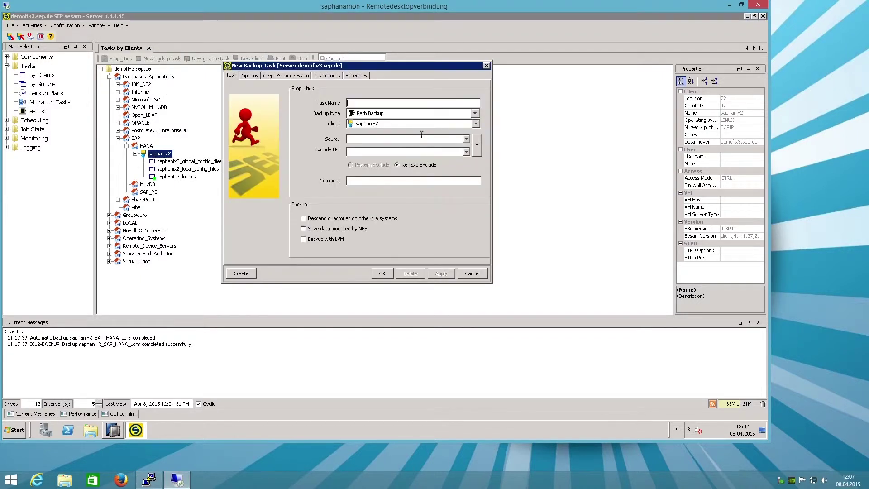
pyautogui.write('saphanix2_SAP_HANA_Database')
pyautogui.click(376, 117)
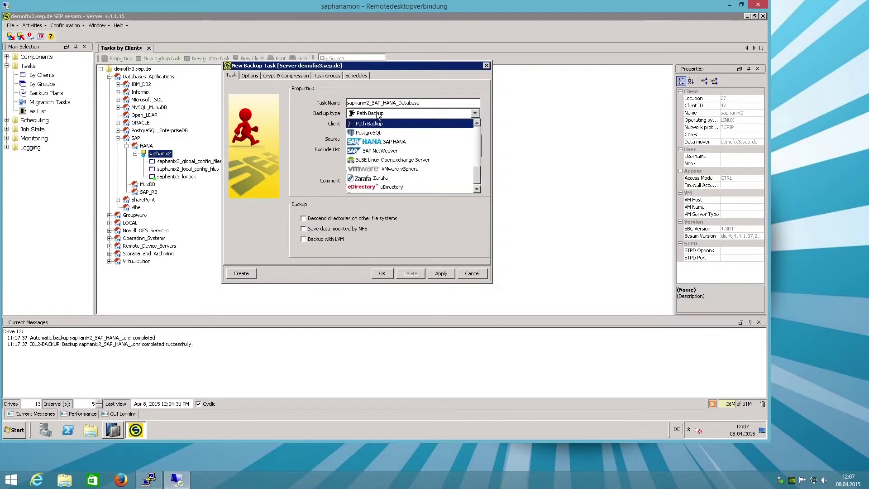
pyautogui.click(406, 141)
pyautogui.click(388, 138)
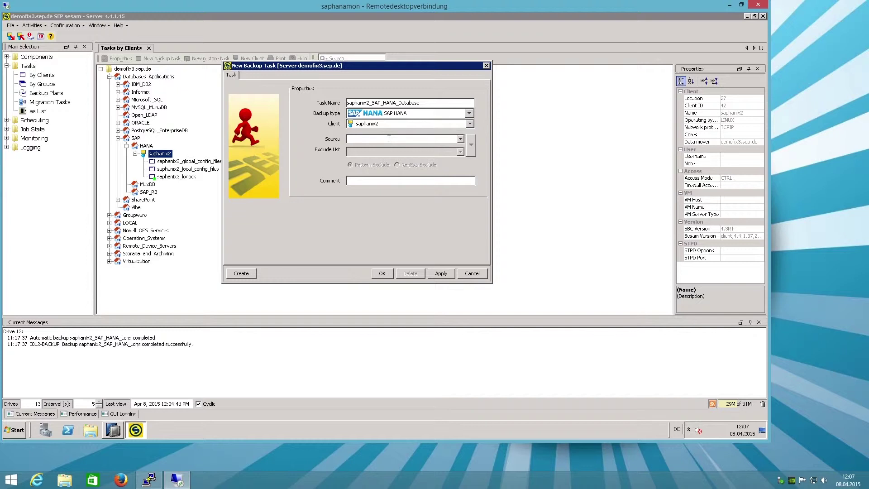
pyautogui.write('SEP')
pyautogui.click(382, 274)
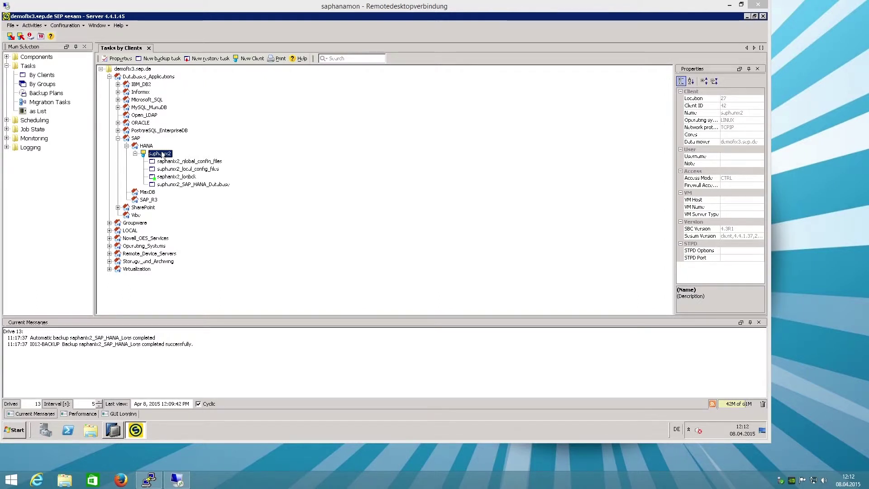
# Step: Create SAP HANA backup task saphanix2_SAP_HANA_Logs with source SEP
pyautogui.click(161, 58)
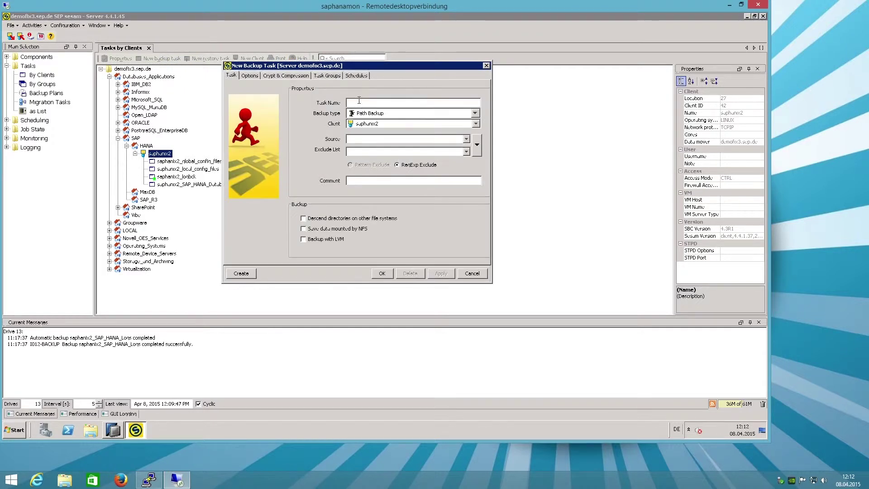
pyautogui.write('saphanix2_SAP_HANA_Logs')
pyautogui.click(371, 113)
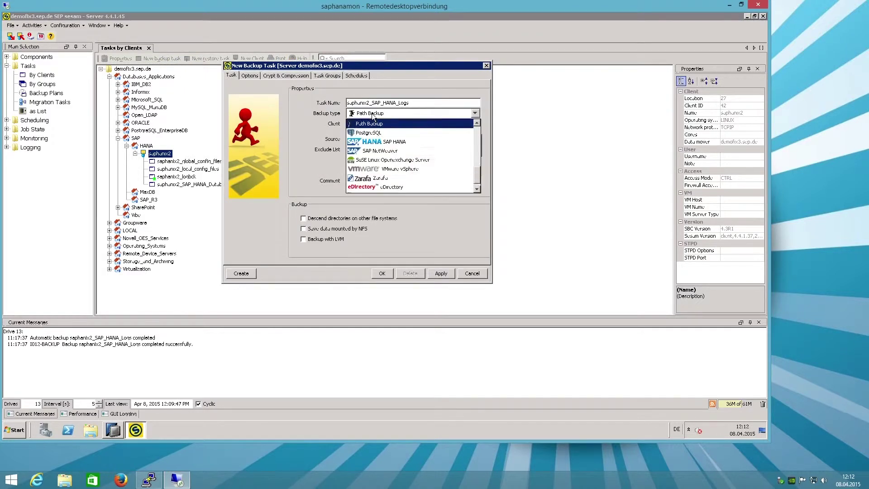
pyautogui.click(381, 141)
pyautogui.click(382, 140)
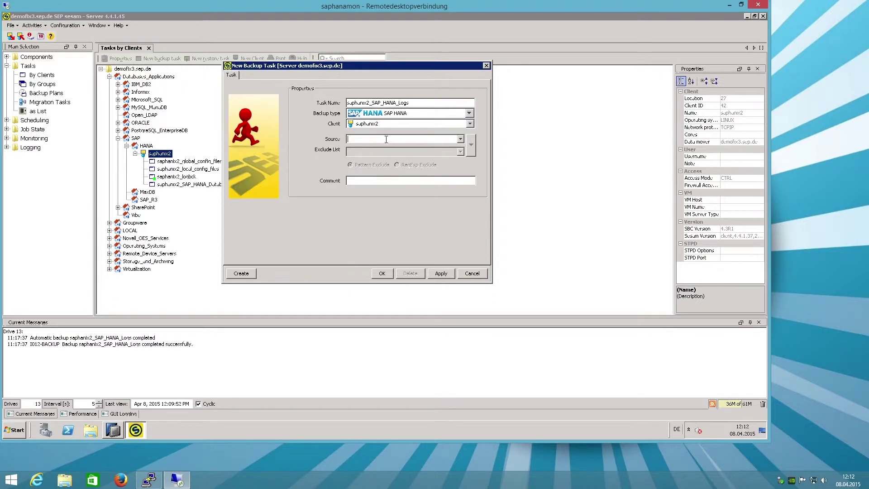
pyautogui.write('SEP')
pyautogui.click(383, 273)
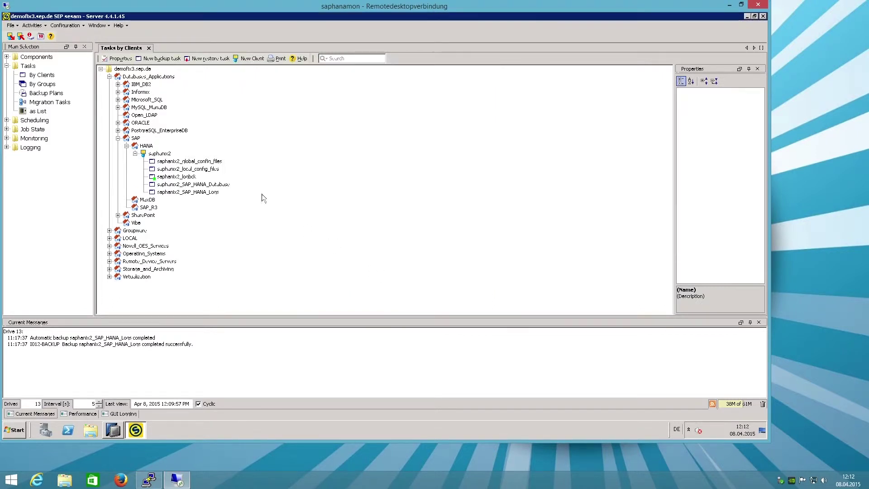
# Step: Check the details of both new SAP HANA tasks, then return to the PuTTY session
pyautogui.click(196, 185)
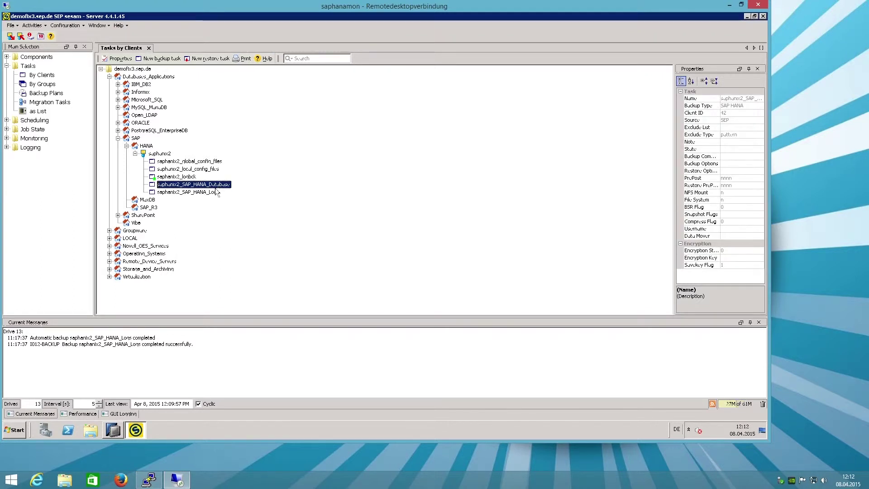
pyautogui.click(212, 192)
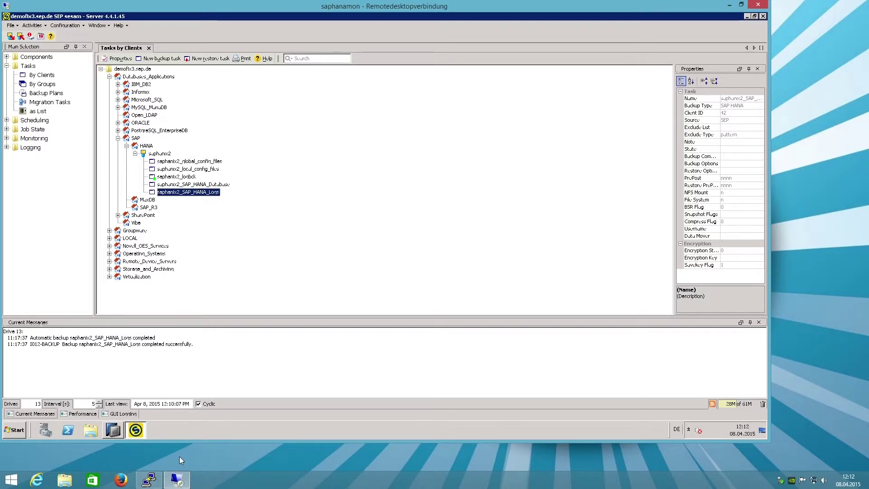
pyautogui.click(156, 479)
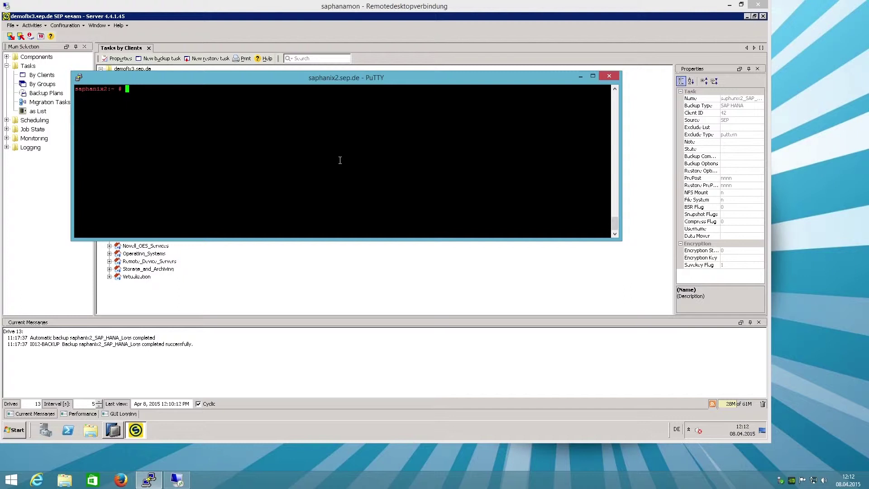
# Step: Run /opt/sesam/skel/templates/sm_install_saphana.sh and choose SID path option 1 (/usr/sap/SEP)
pyautogui.write('/opt/sesam/skel/')
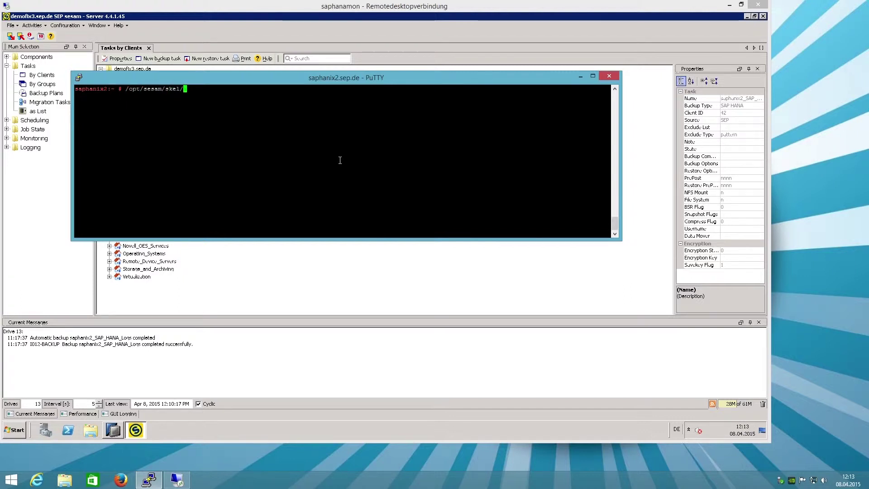
pyautogui.write('templates/sm_')
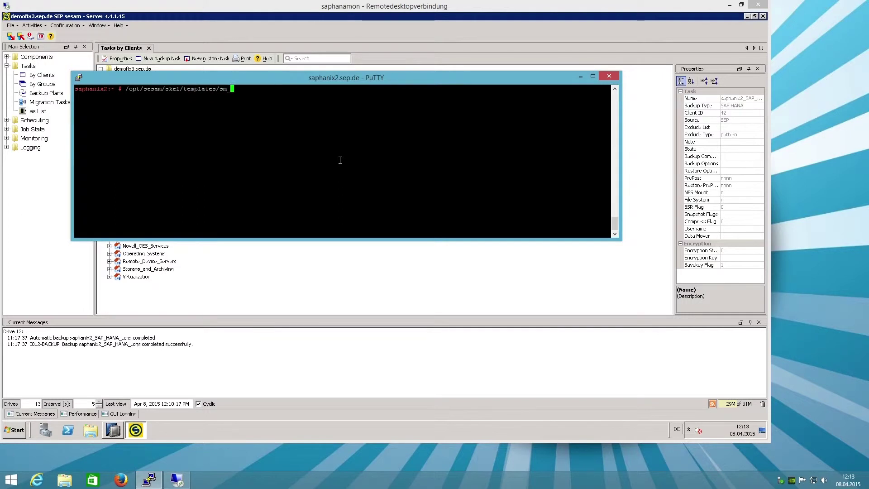
pyautogui.write('i')
pyautogui.press('Tab')
pyautogui.press('Return')
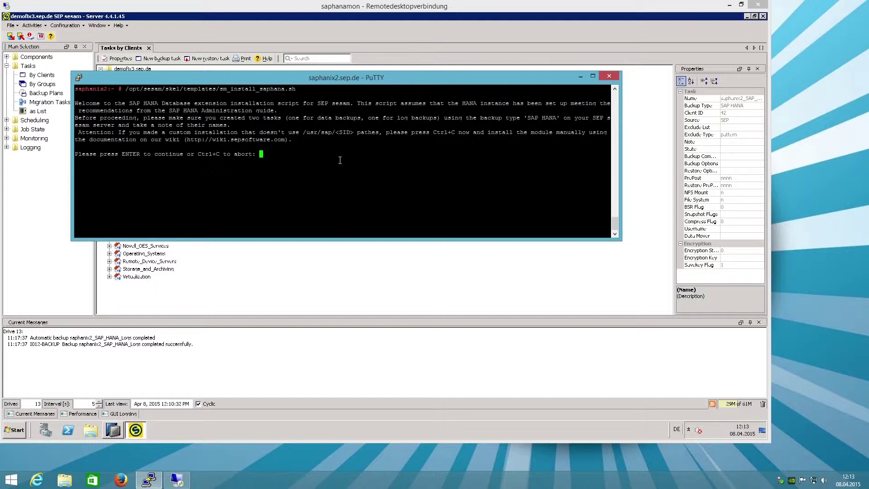
pyautogui.moveTo(303, 132); pyautogui.dragTo(334, 134)
pyautogui.click(323, 156)
pyautogui.press('Return')
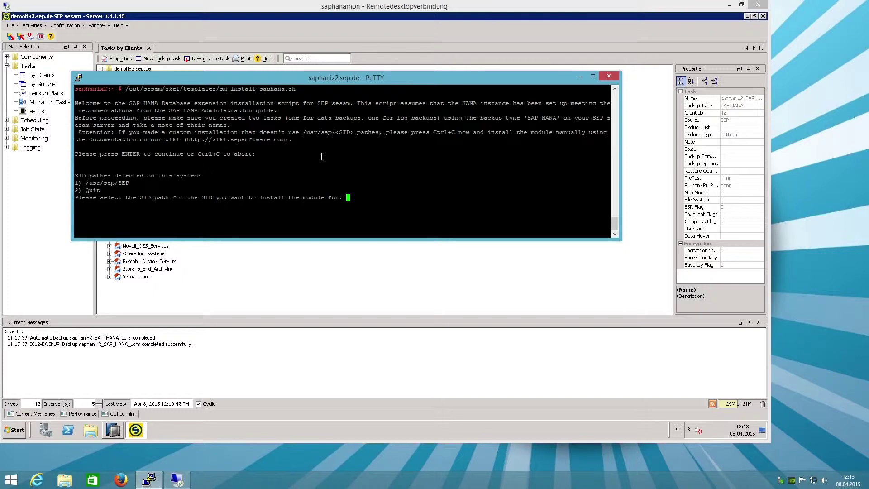
pyautogui.write('1')
# Step: Confirm SID 1, enter sesam server demofix3.sep.de and keep it as the device server
pyautogui.press('Return')
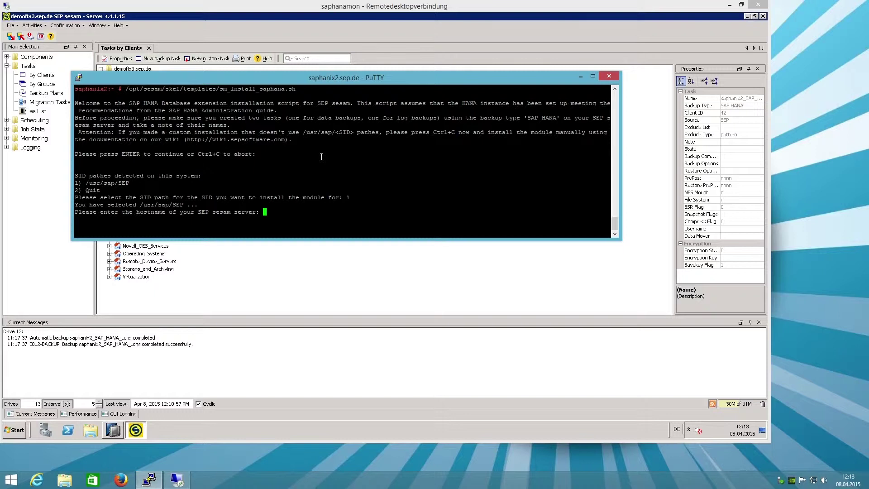
pyautogui.write('demofix3.sep.de')
pyautogui.press('Return')
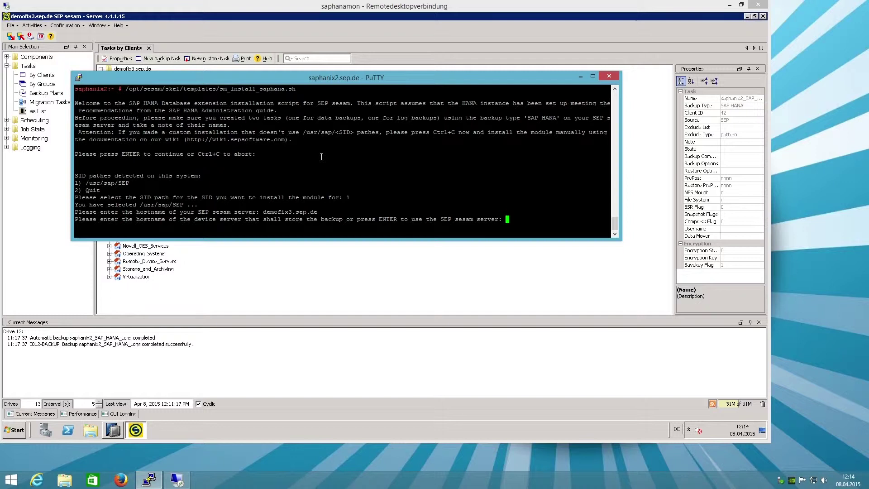
pyautogui.press('Return')
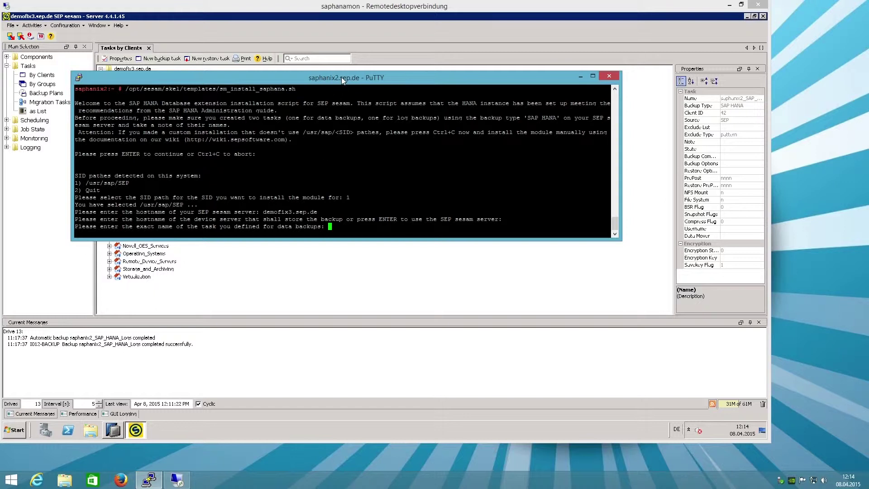
pyautogui.moveTo(343, 77); pyautogui.dragTo(380, 203)
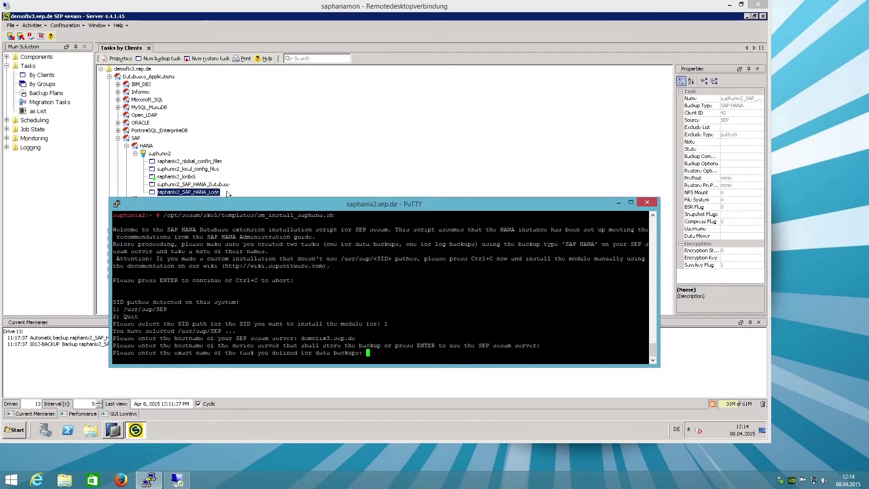
# Step: Enter saphanix2_SAP_HANA_Database and saphanix2_SAP_HANA_Logs as task names and drive number 13
pyautogui.write('saphanix')
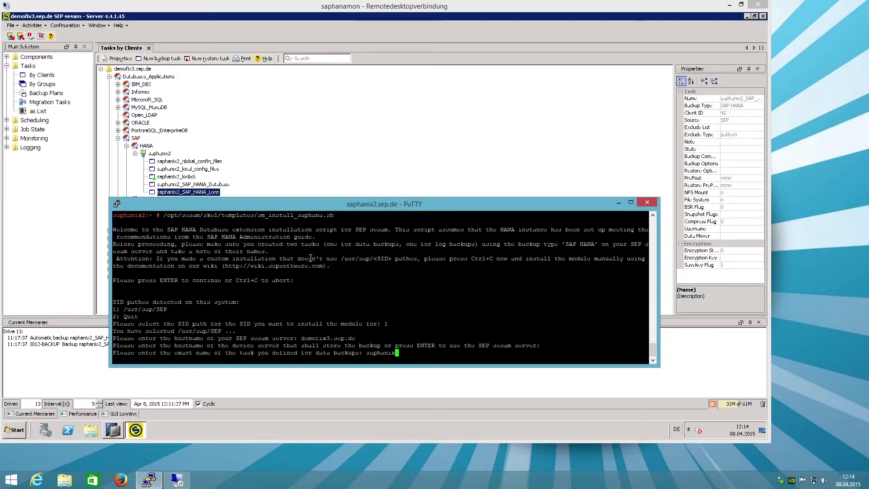
pyautogui.write('2_SAP_HANA_Database')
pyautogui.press('Return')
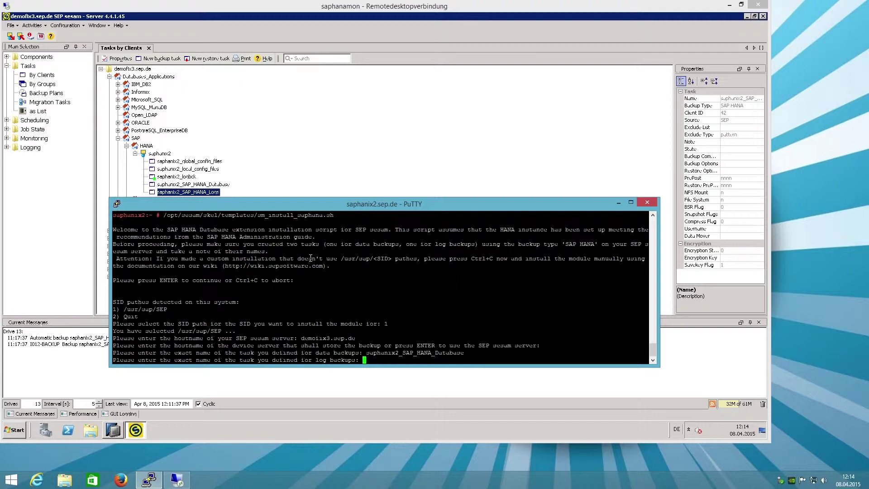
pyautogui.write('saphanix2')
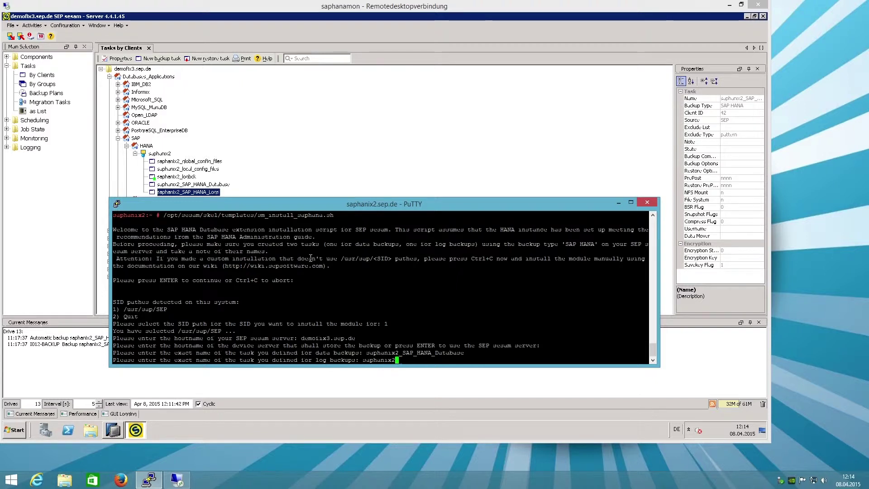
pyautogui.write('_SAP_HANA_L')
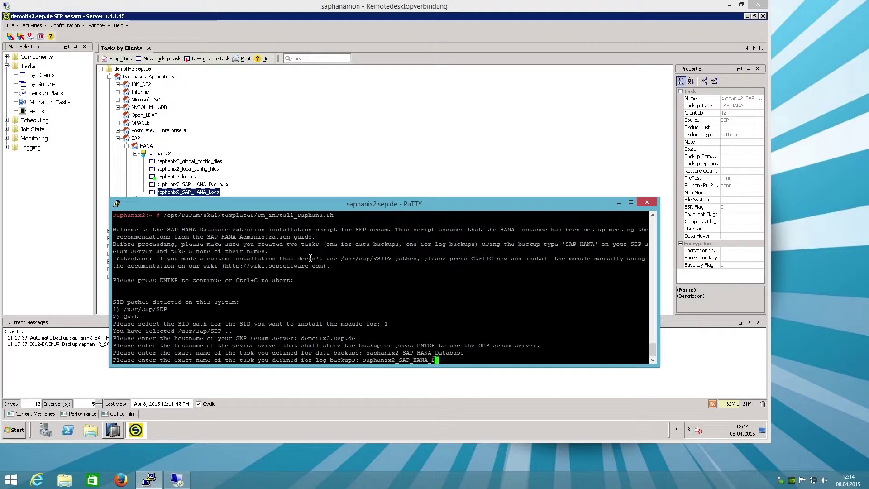
pyautogui.write('ogs')
pyautogui.press('Return')
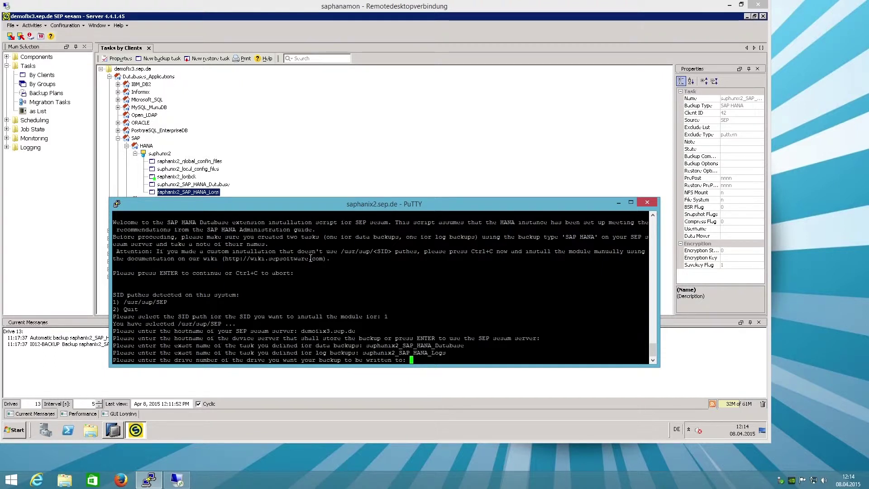
pyautogui.write('13')
pyautogui.press('Return')
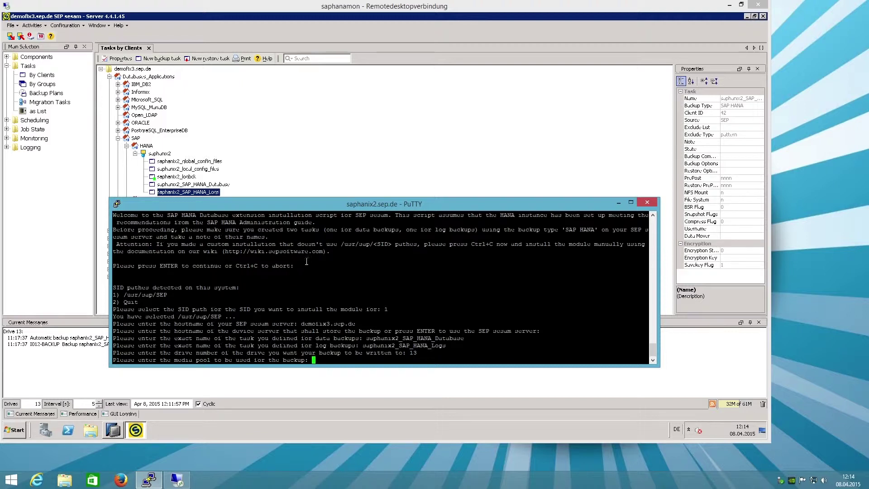
# Step: Open Components > Media Pools in SEP sesam to look up a pool name, then return to PuTTY
pyautogui.doubleClick(37, 59)
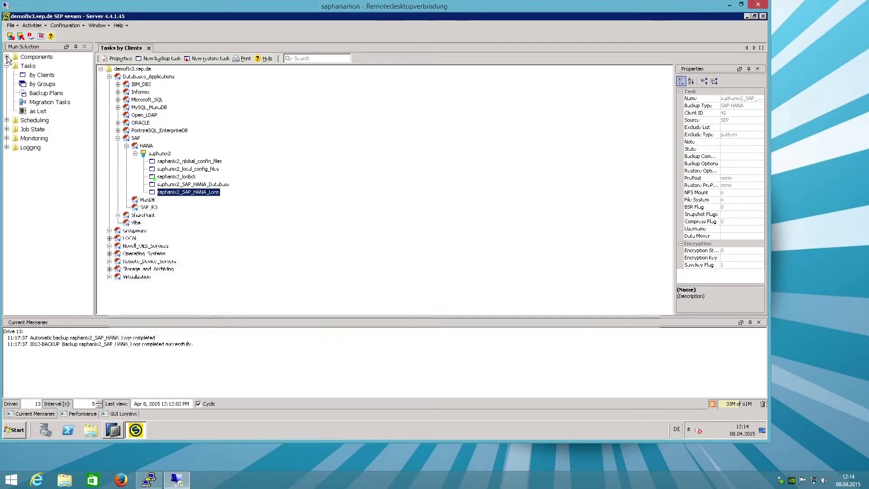
pyautogui.click(45, 112)
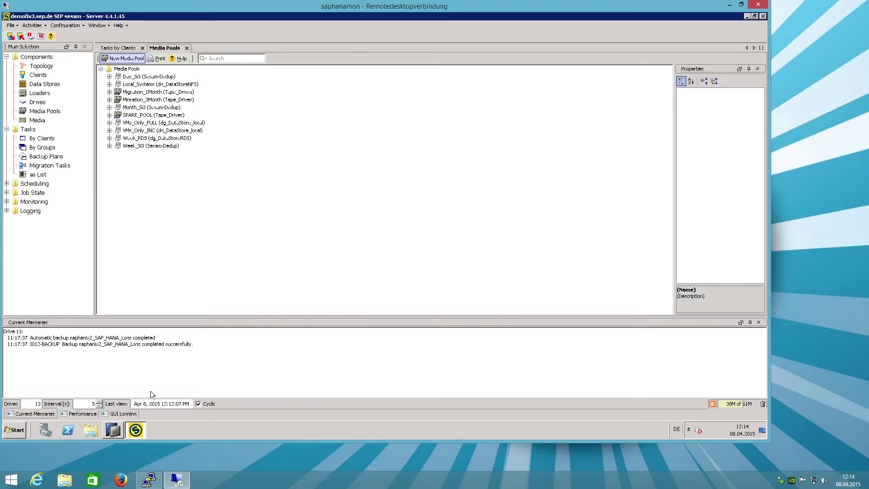
pyautogui.click(161, 478)
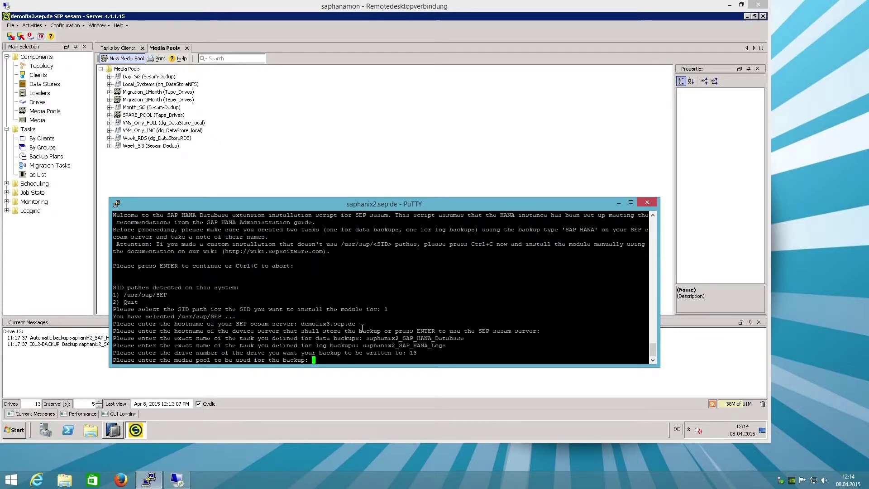
# Step: Enter media pool VMs_Only_FULL, default SSB log directory, instance 00 and the SYSTEM user's password
pyautogui.write('VMs_Only_FULL')
pyautogui.press('Return')
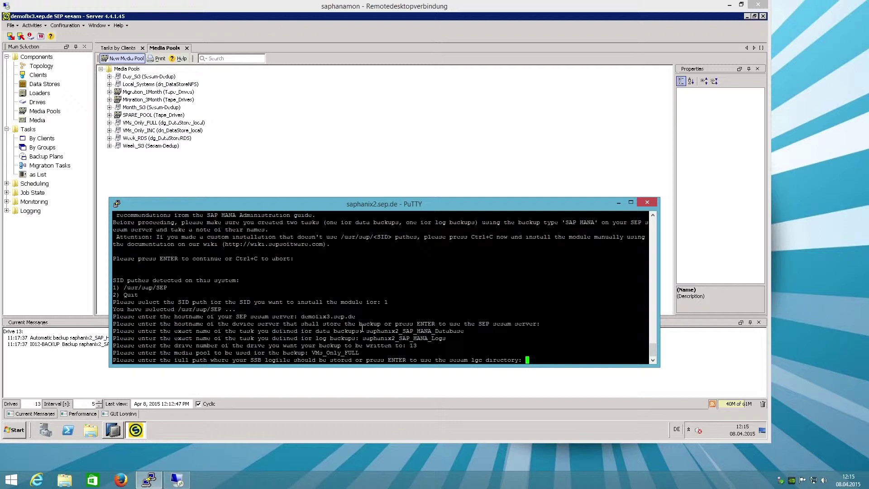
pyautogui.press('Return')
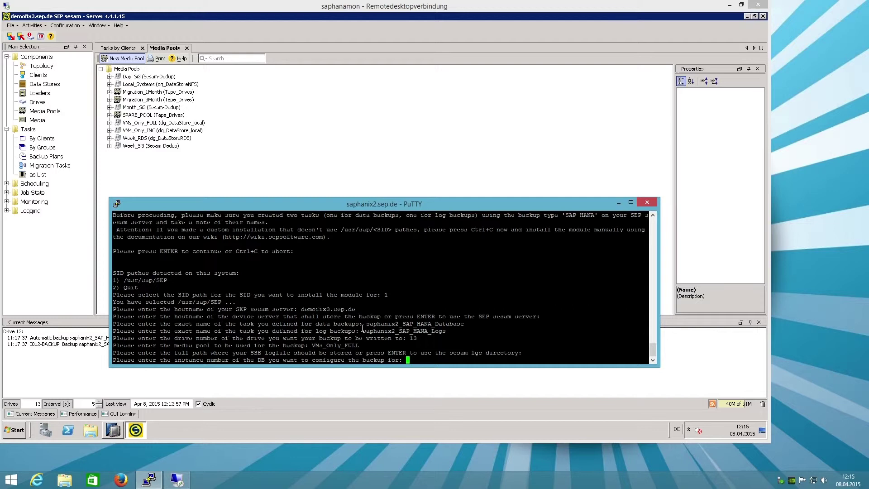
pyautogui.write('00')
pyautogui.press('Return')
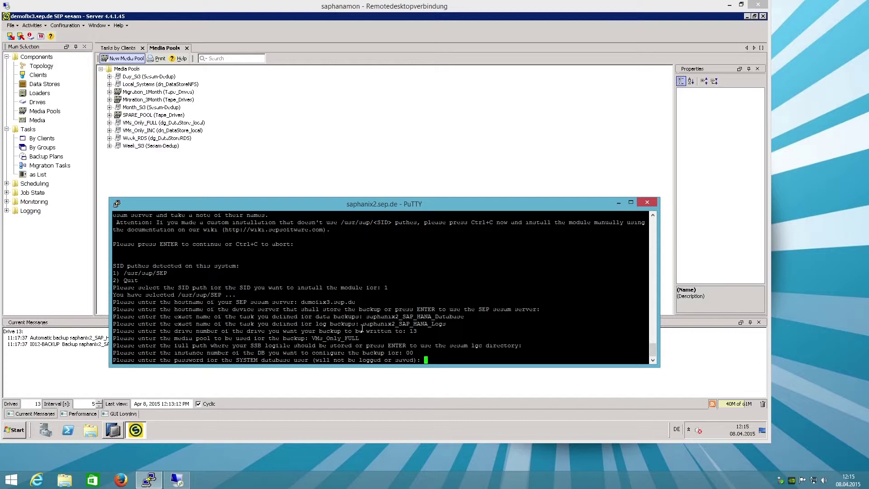
pyautogui.press('Return')
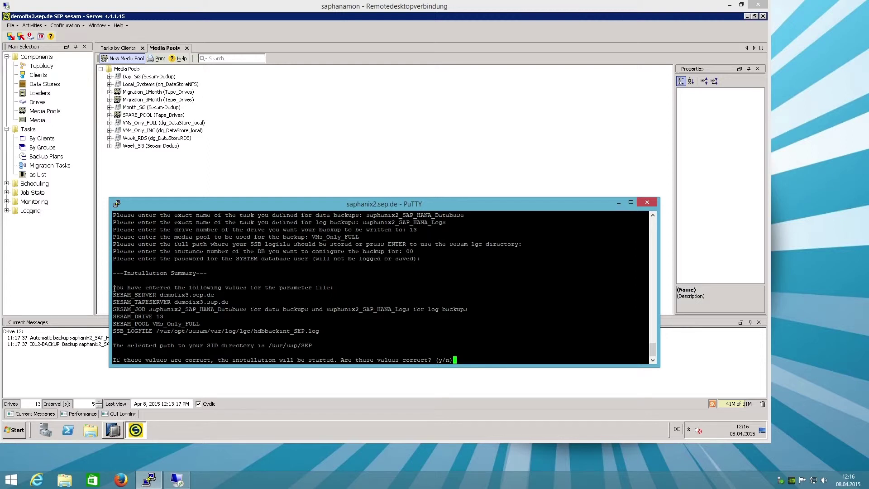
# Step: Answer y to confirm the summary, let the Backint installation finish, and close the terminal
pyautogui.write('y')
pyautogui.press('Return')
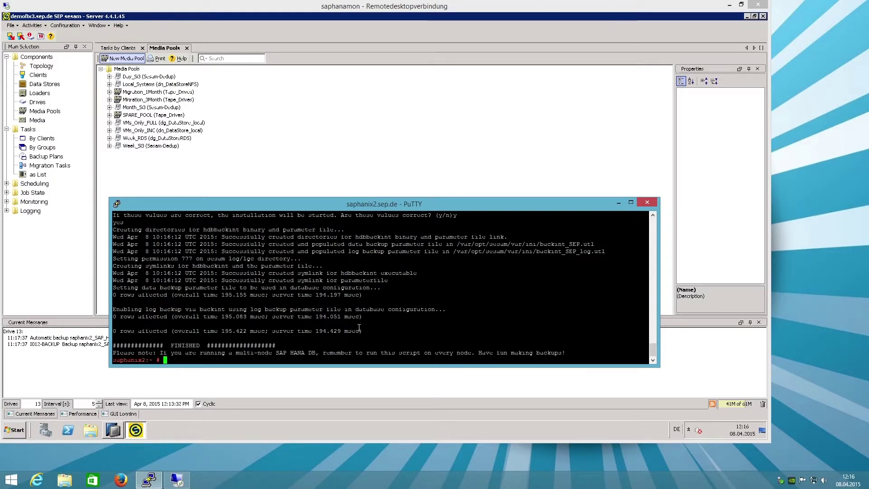
pyautogui.moveTo(178, 483)
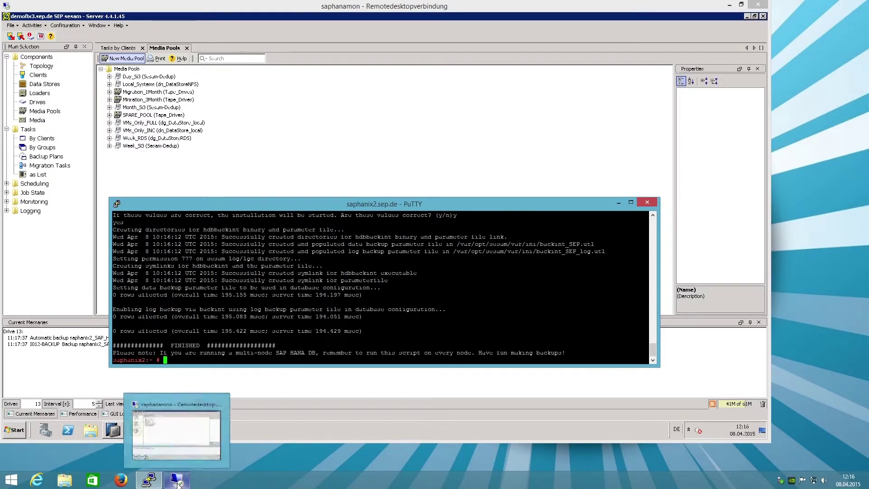
pyautogui.hotkey('ctrl', 'd')
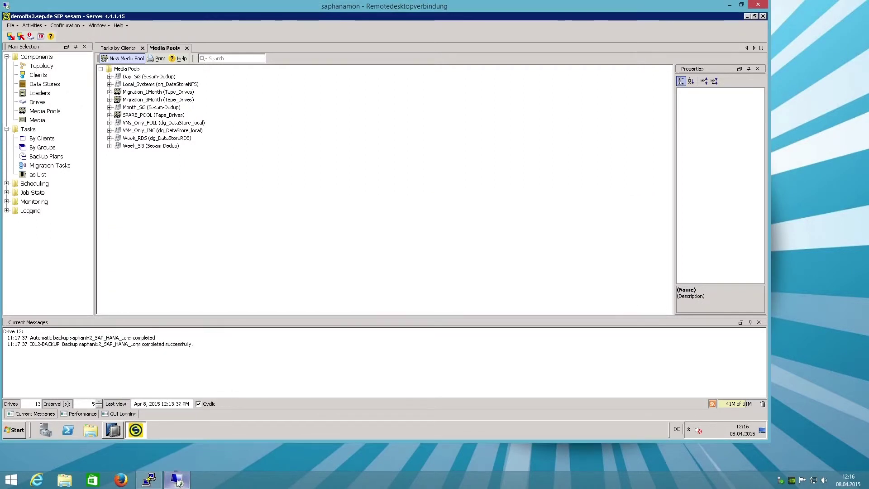
# Step: Run a complete data backup of system SEP in HANA Studio using destination type Backint
pyautogui.click(113, 431)
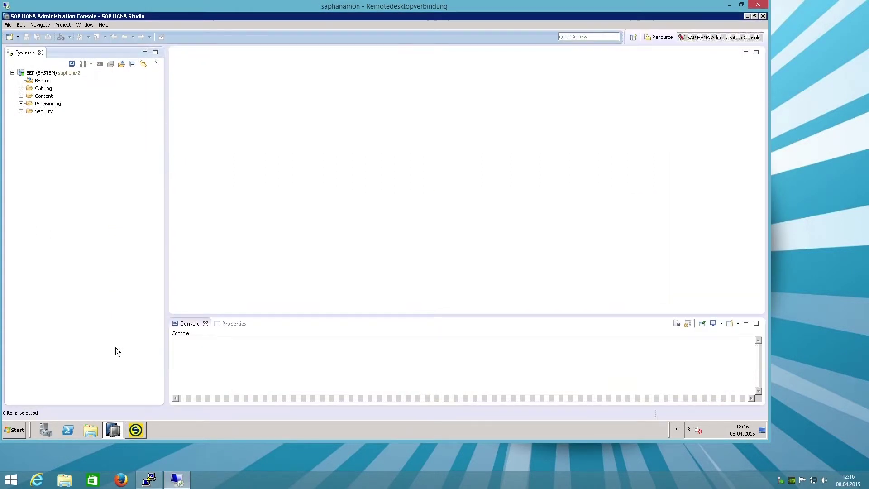
pyautogui.click(43, 82)
pyautogui.rightClick(43, 84)
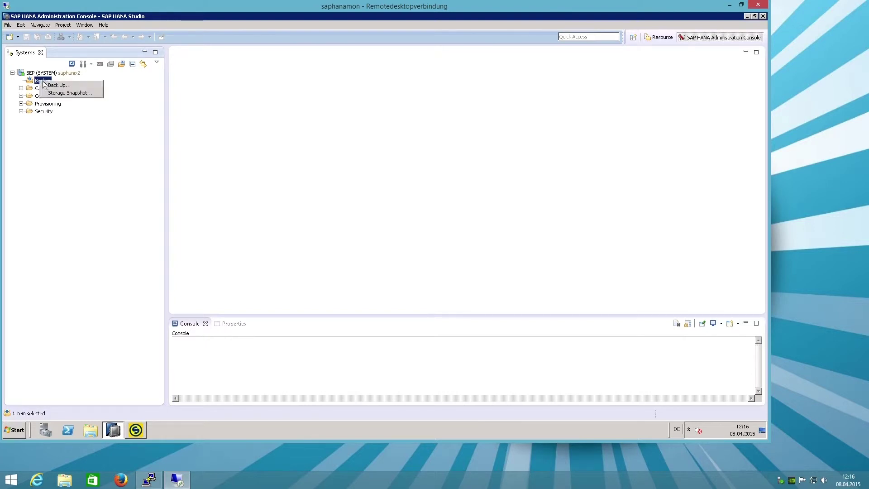
pyautogui.click(51, 86)
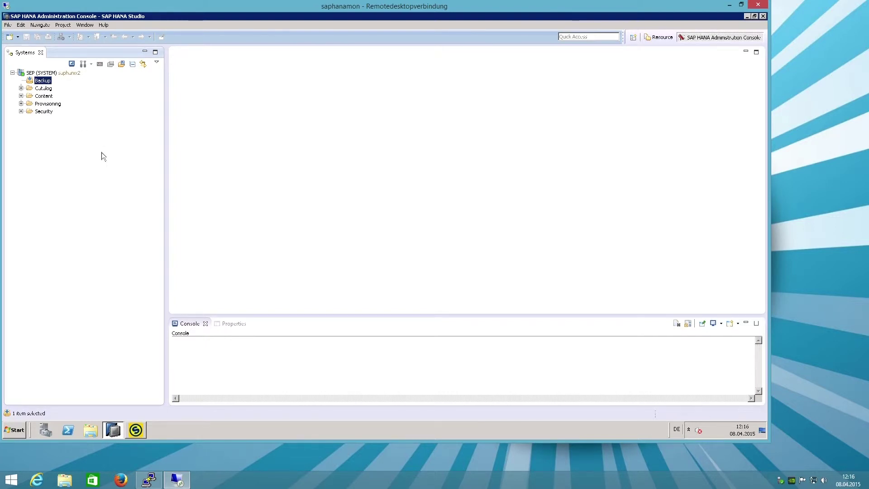
pyautogui.click(121, 88)
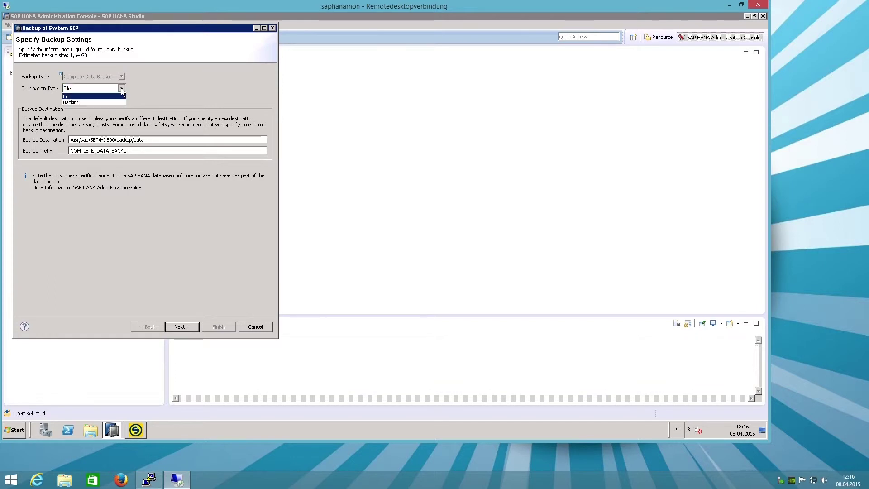
pyautogui.click(71, 102)
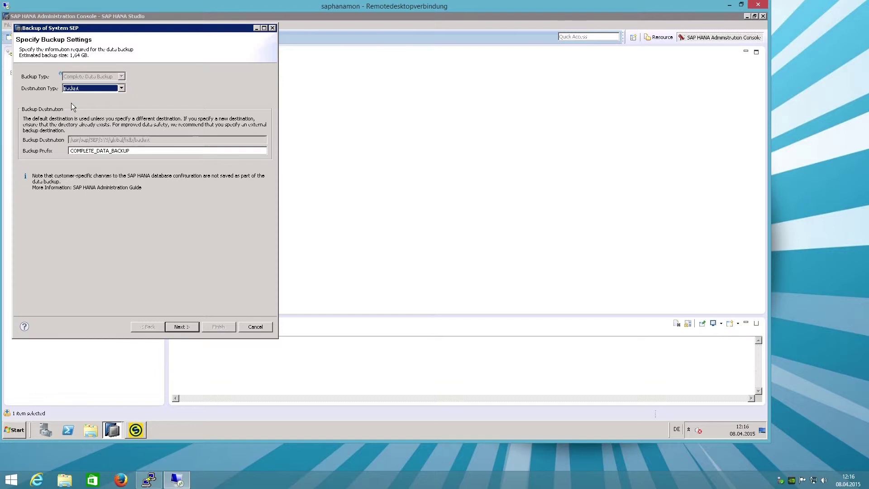
pyautogui.click(189, 325)
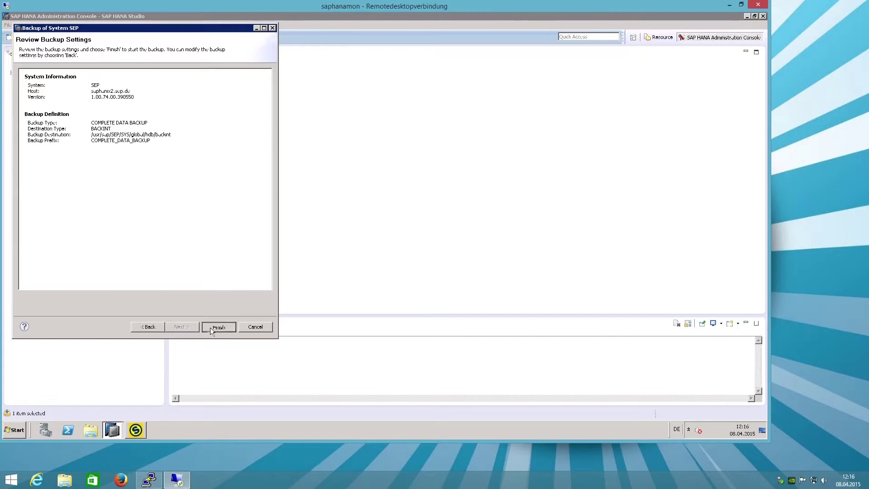
pyautogui.click(210, 327)
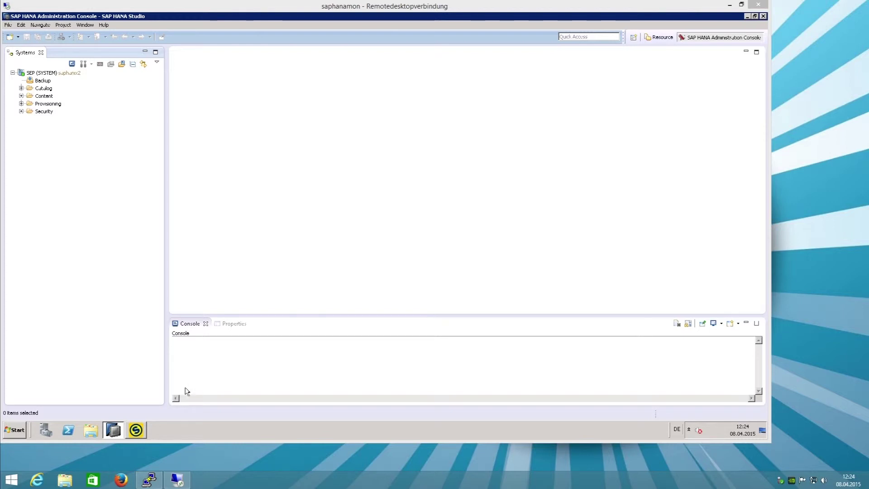
# Step: View /opt/sesam/bin/sesam/hdbbackup.sh with less, quit it, and return to SEP sesam
pyautogui.click(148, 480)
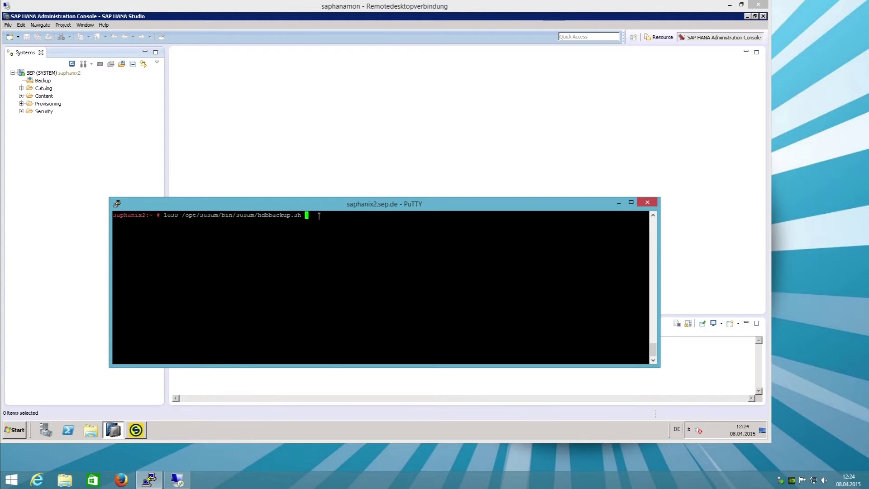
pyautogui.press('Return')
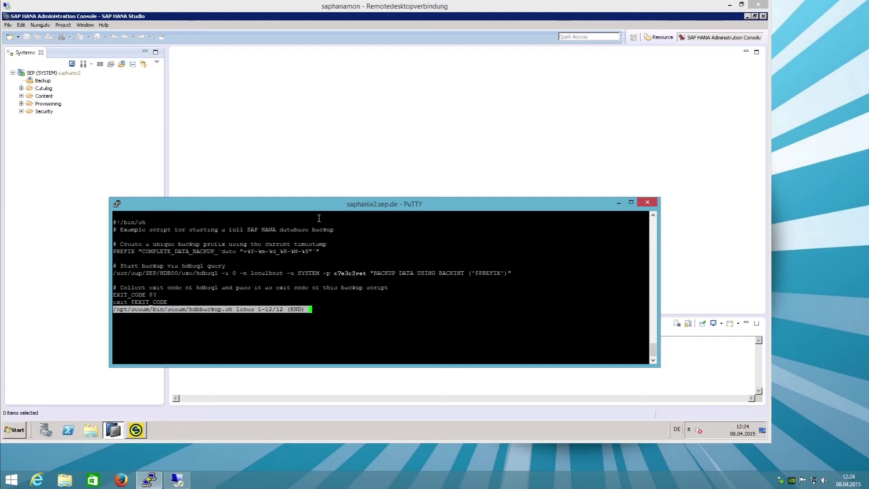
pyautogui.press('q')
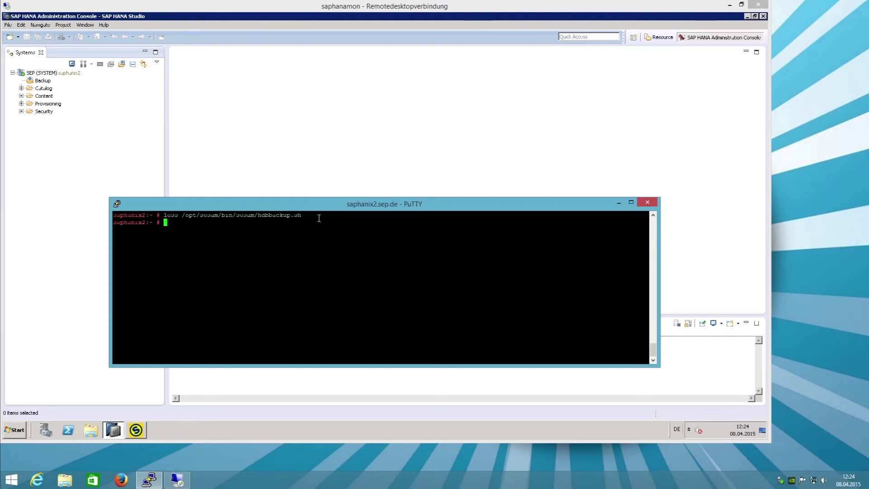
pyautogui.click(140, 432)
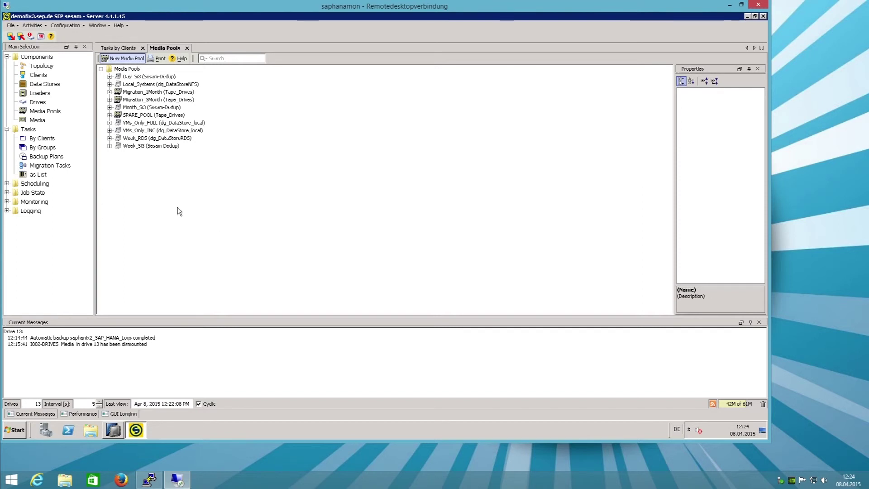
# Step: Attach a command event for saphanix2-backupscript to schedule BCK_Files_FULL_Su_1300_RB, then verify its details
pyautogui.click(7, 184)
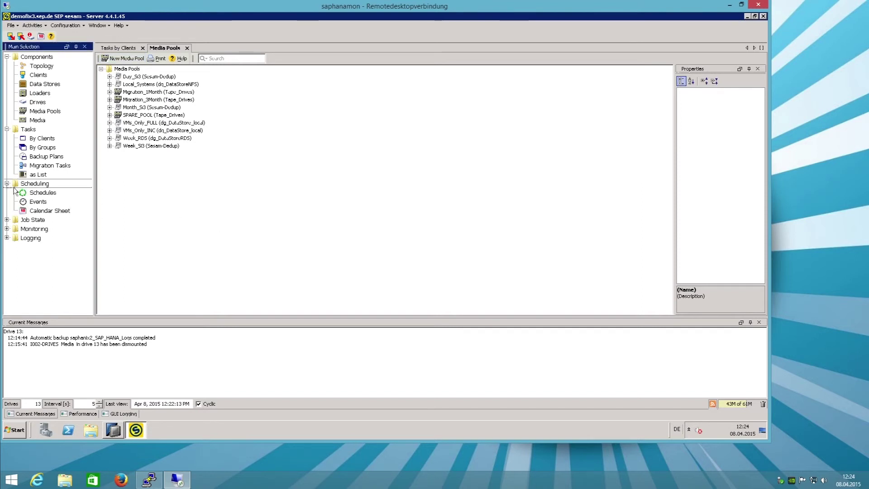
pyautogui.click(40, 193)
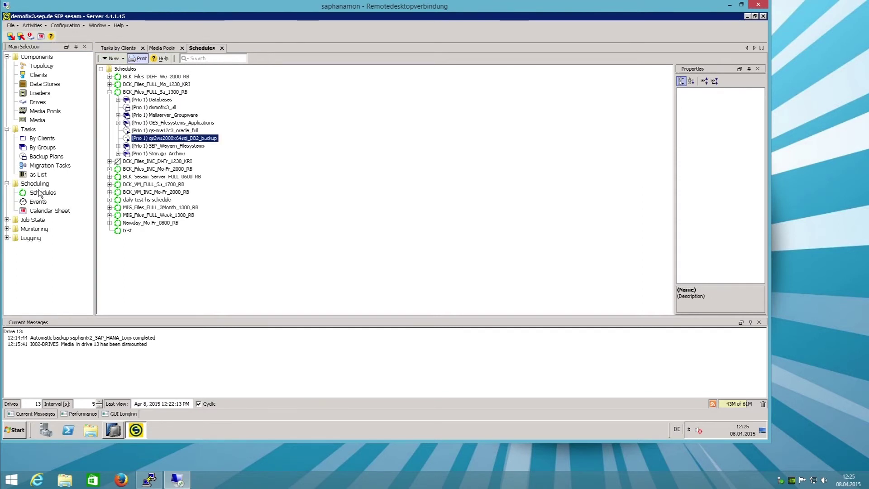
pyautogui.click(145, 93)
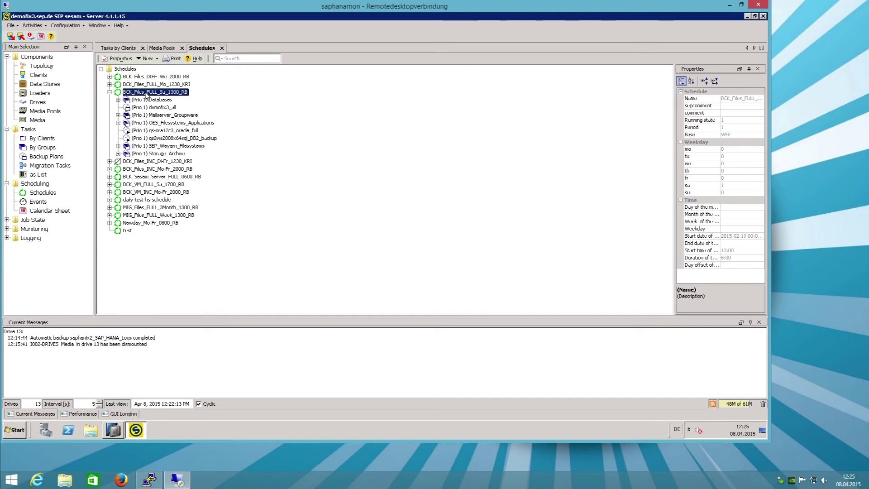
pyautogui.click(147, 59)
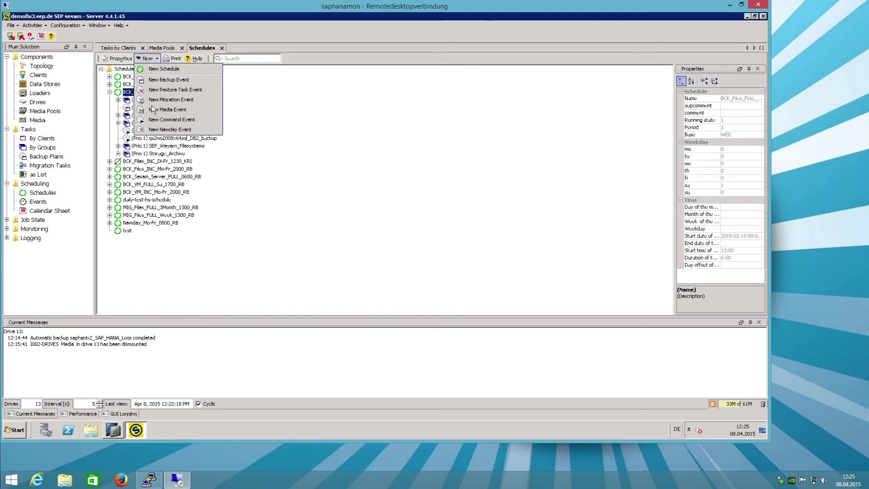
pyautogui.click(160, 119)
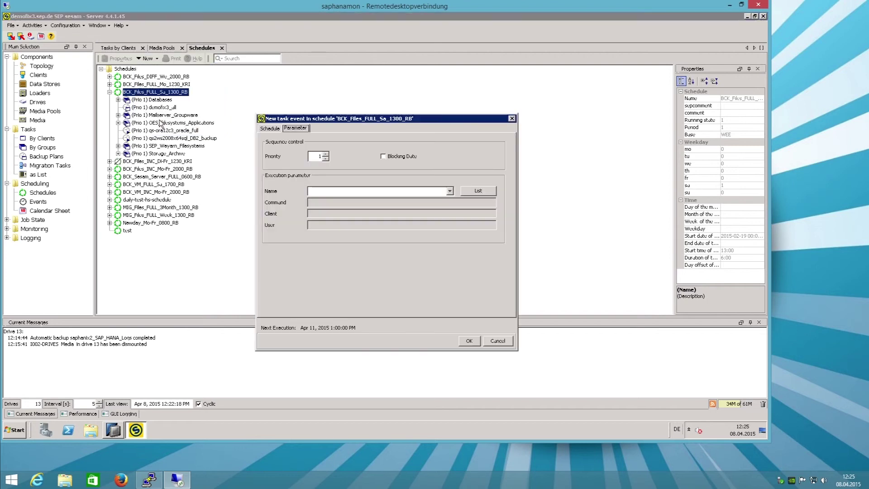
pyautogui.click(470, 191)
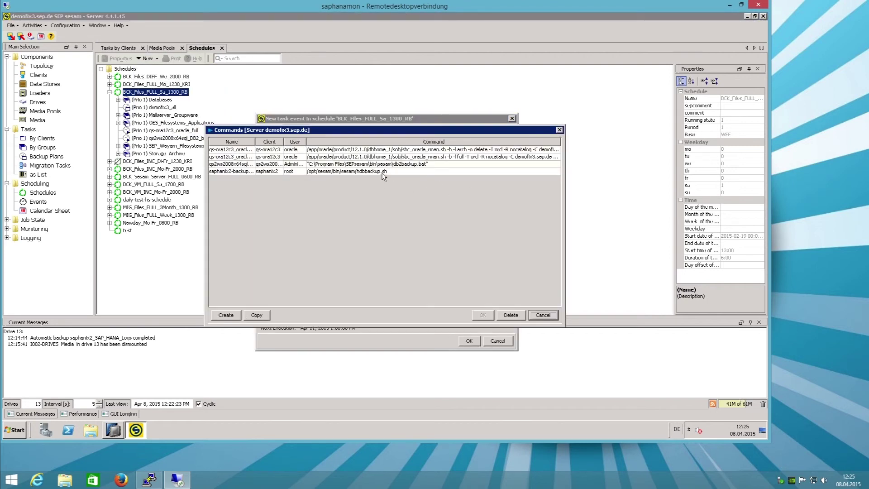
pyautogui.click(398, 172)
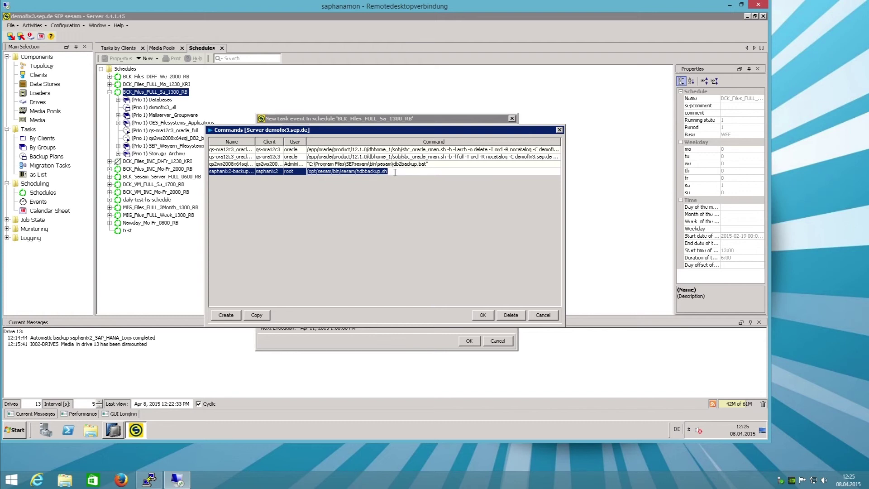
pyautogui.click(486, 316)
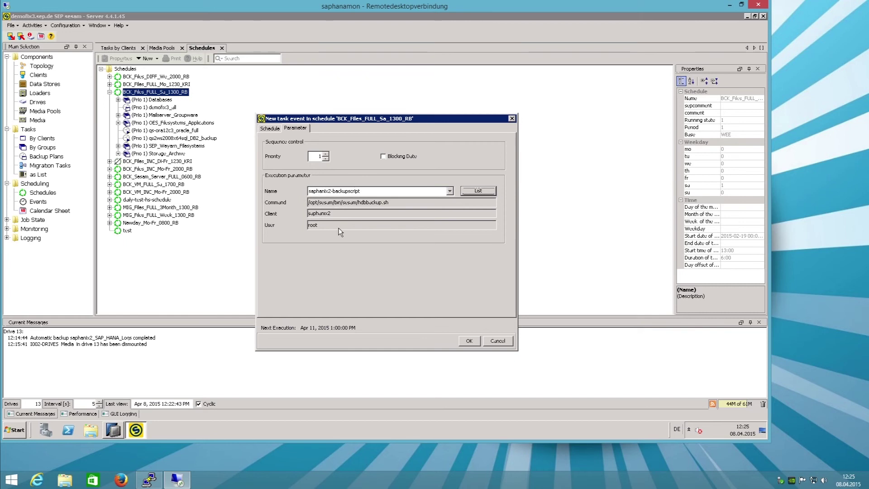
pyautogui.click(465, 340)
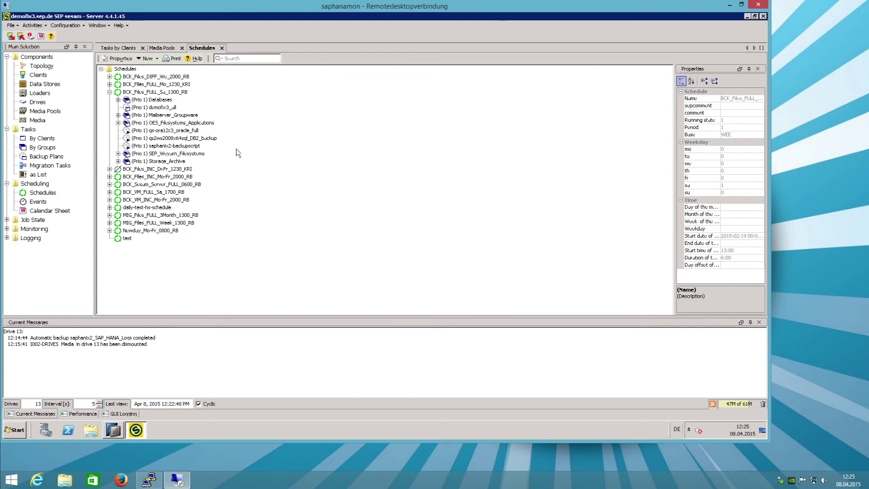
pyautogui.click(185, 147)
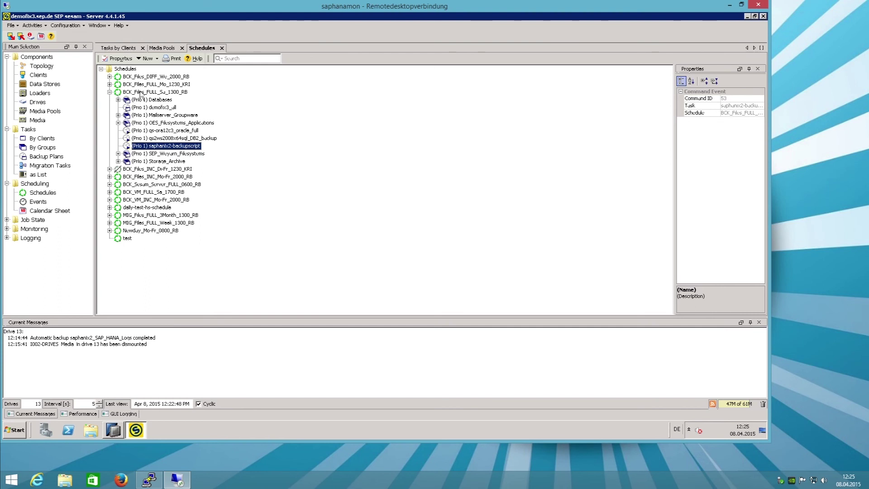